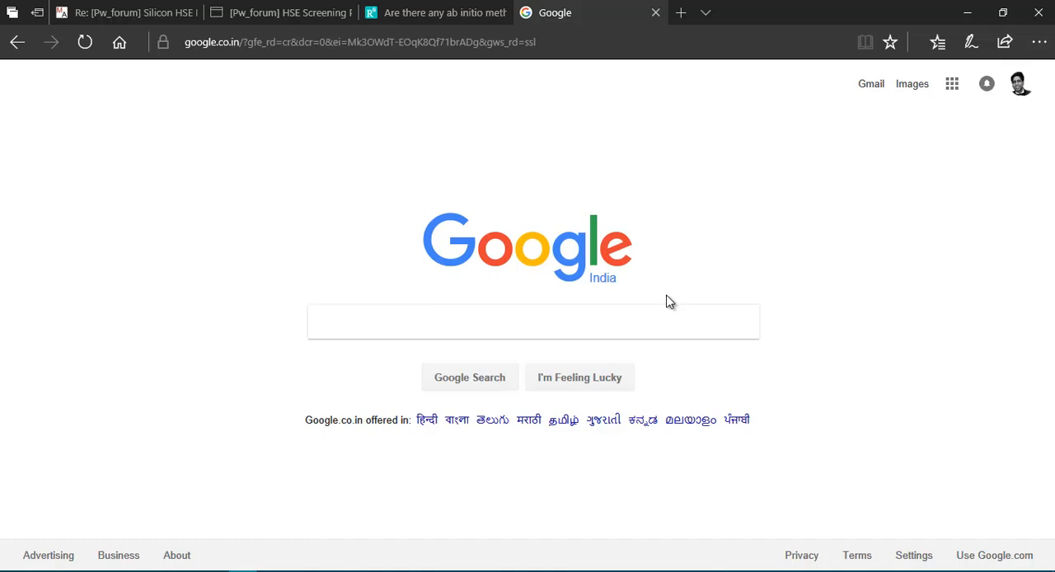
Step: Search Google for 'VESTA' and open the 'VESTA - JP-Minerals' result
{"action": "left_click", "coordinate": [653, 309]}
{"action": "type", "text": "VESTI"}
{"action": "key", "text": "BackSpace"}
{"action": "type", "text": "A"}
{"action": "key", "text": "Return"}
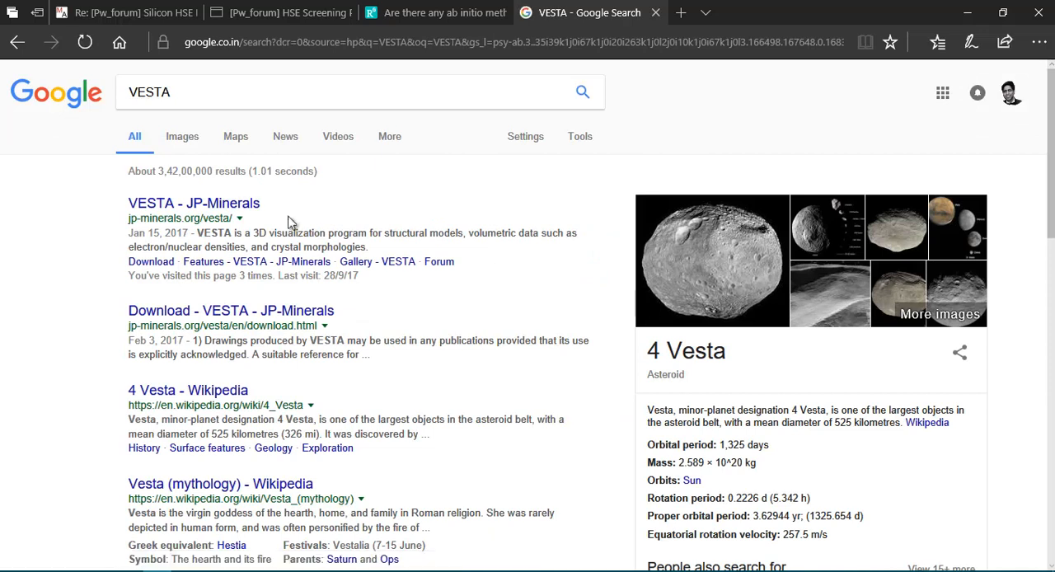
{"action": "left_click", "coordinate": [195, 204]}
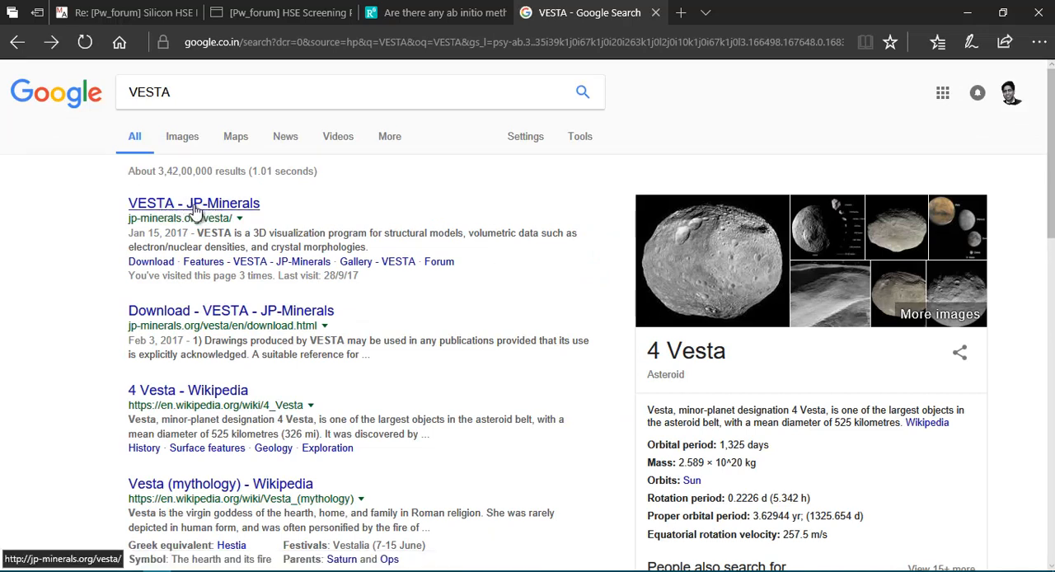
Step: From the JP-Minerals VESTA page, go to the Download page for the Windows packages
{"action": "left_click", "coordinate": [195, 206]}
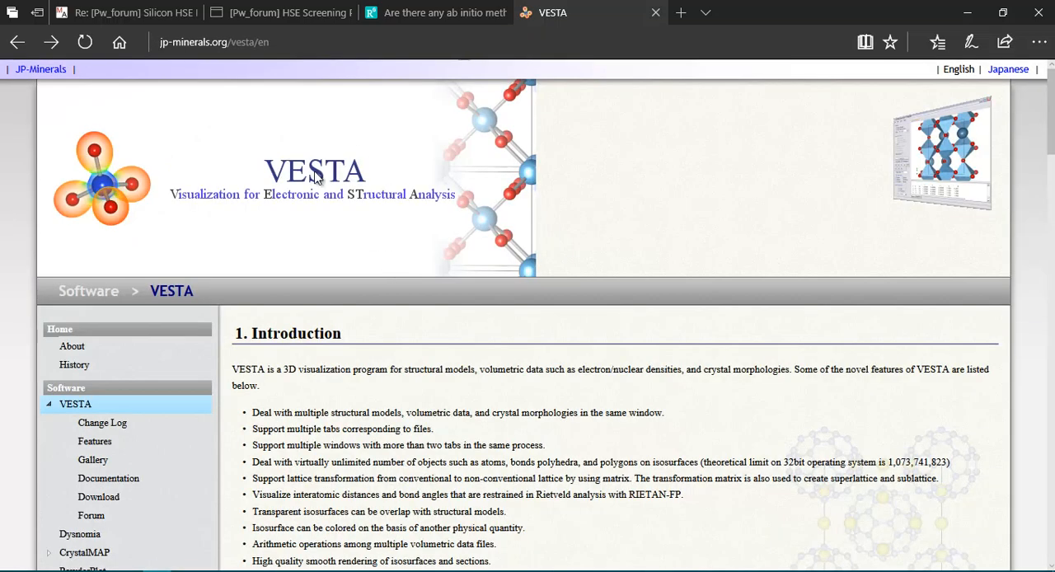
{"action": "scroll", "coordinate": [543, 265], "scroll_direction": "down", "scroll_amount": 6}
{"action": "scroll", "coordinate": [543, 265], "scroll_direction": "down", "scroll_amount": 6}
{"action": "scroll", "coordinate": [543, 264], "scroll_direction": "down", "scroll_amount": 5}
{"action": "scroll", "coordinate": [543, 268], "scroll_direction": "up", "scroll_amount": 4}
{"action": "scroll", "coordinate": [543, 272], "scroll_direction": "up", "scroll_amount": 6}
{"action": "scroll", "coordinate": [543, 272], "scroll_direction": "up", "scroll_amount": 6}
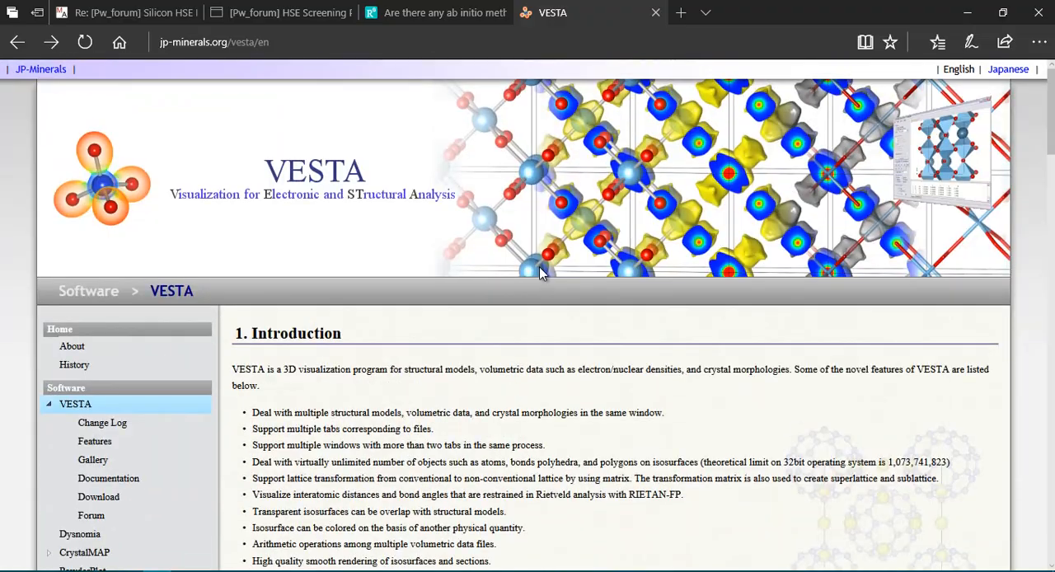
{"action": "scroll", "coordinate": [503, 354], "scroll_direction": "down", "scroll_amount": 2}
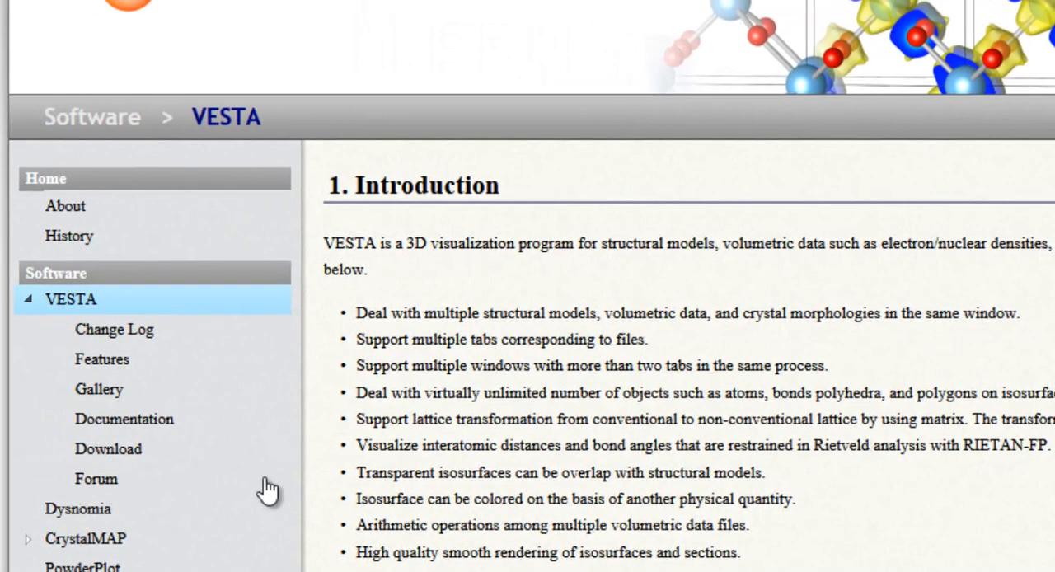
{"action": "left_click", "coordinate": [140, 448]}
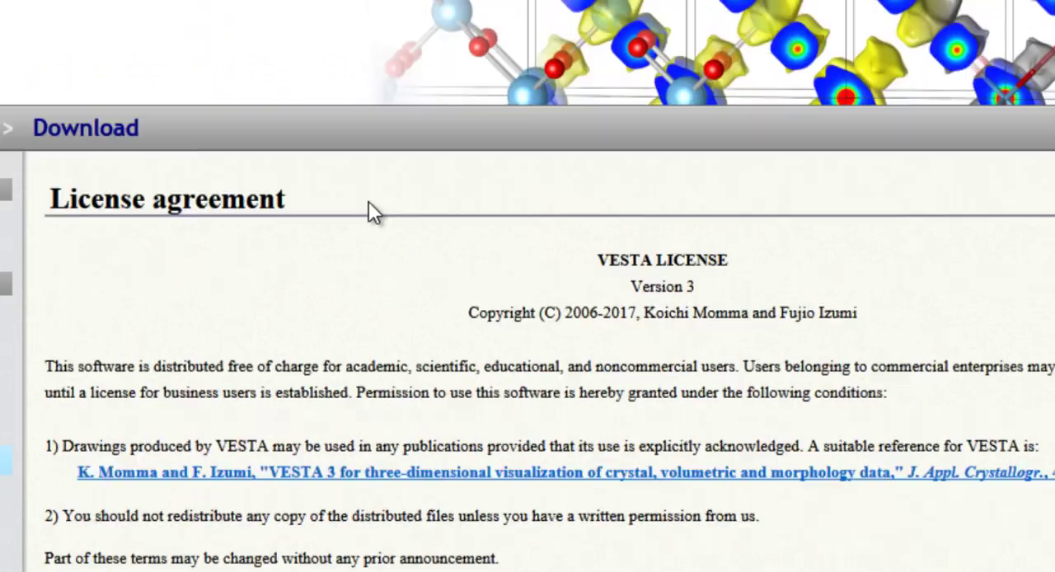
{"action": "scroll", "coordinate": [368, 202], "scroll_direction": "down", "scroll_amount": 5}
{"action": "scroll", "coordinate": [368, 202], "scroll_direction": "down", "scroll_amount": 3}
{"action": "scroll", "coordinate": [368, 202], "scroll_direction": "down", "scroll_amount": 3}
{"action": "scroll", "coordinate": [217, 399], "scroll_direction": "down", "scroll_amount": 1}
{"action": "scroll", "coordinate": [217, 398], "scroll_direction": "down", "scroll_amount": 1}
{"action": "scroll", "coordinate": [217, 398], "scroll_direction": "down", "scroll_amount": 1}
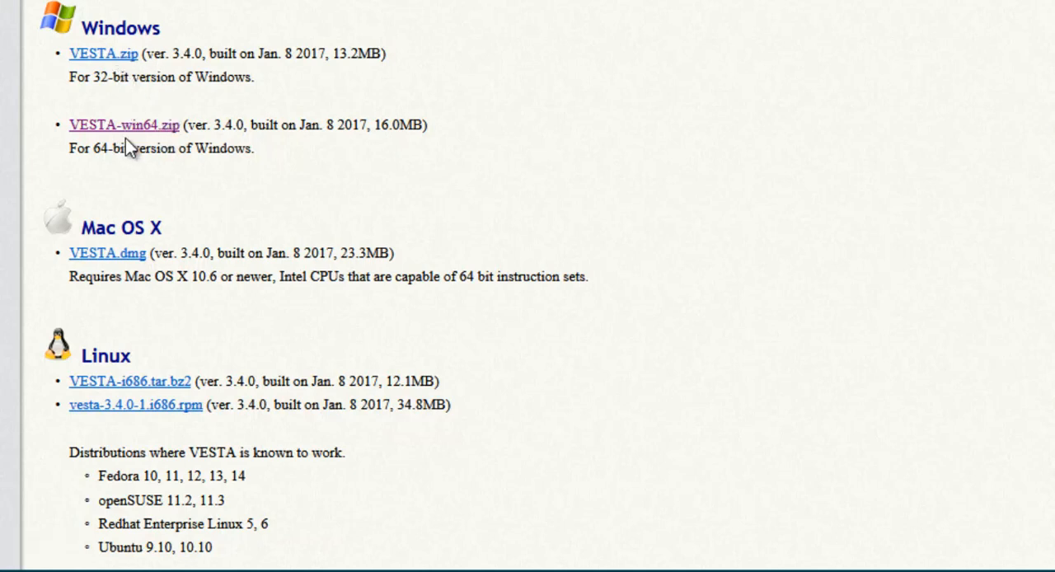
Step: Request VESTA-win64.zip and cancel the Edge prompt, keeping the archive already on the desktop
{"action": "left_click", "coordinate": [129, 125]}
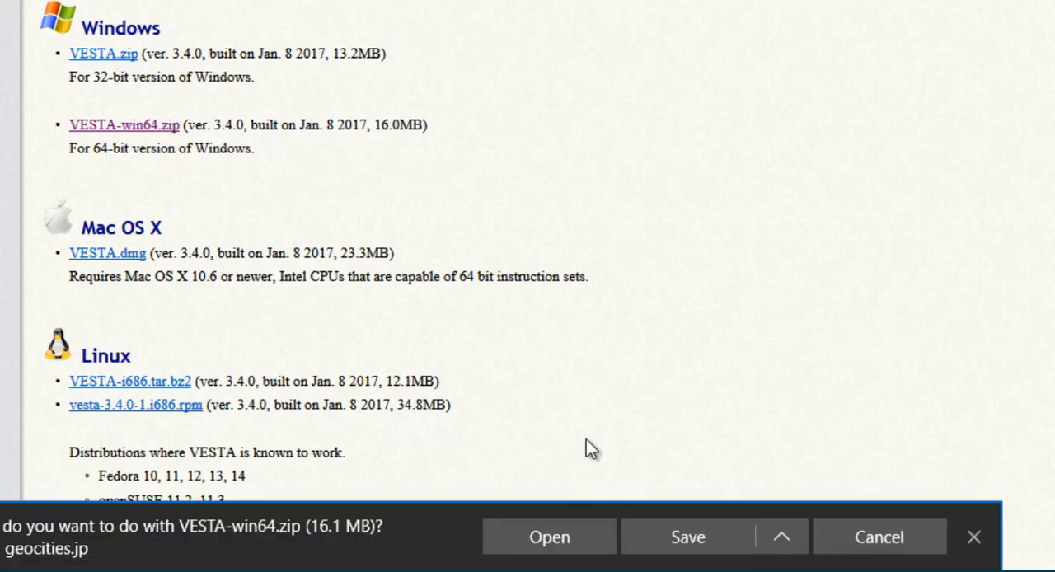
{"action": "left_click", "coordinate": [854, 539]}
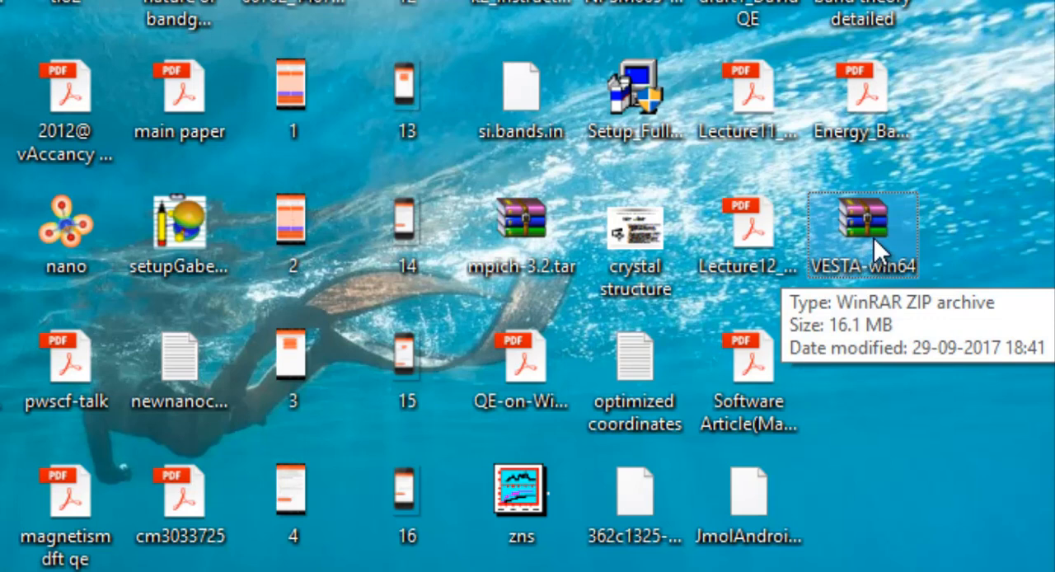
Step: Extract VESTA-win64.zip onto the desktop and open the extracted VESTA-win64 folder
{"action": "right_click", "coordinate": [873, 238]}
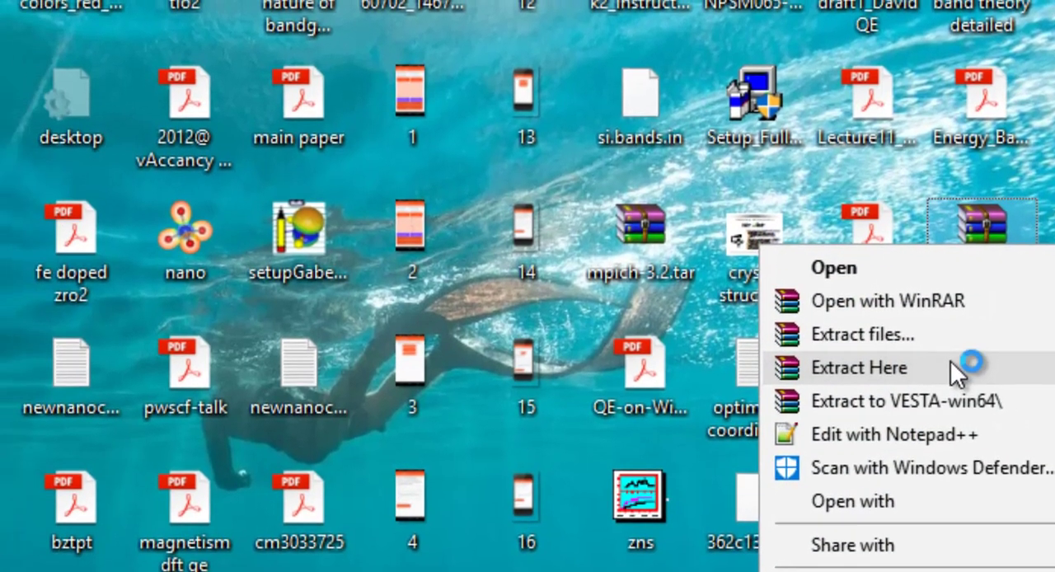
{"action": "left_click", "coordinate": [831, 363]}
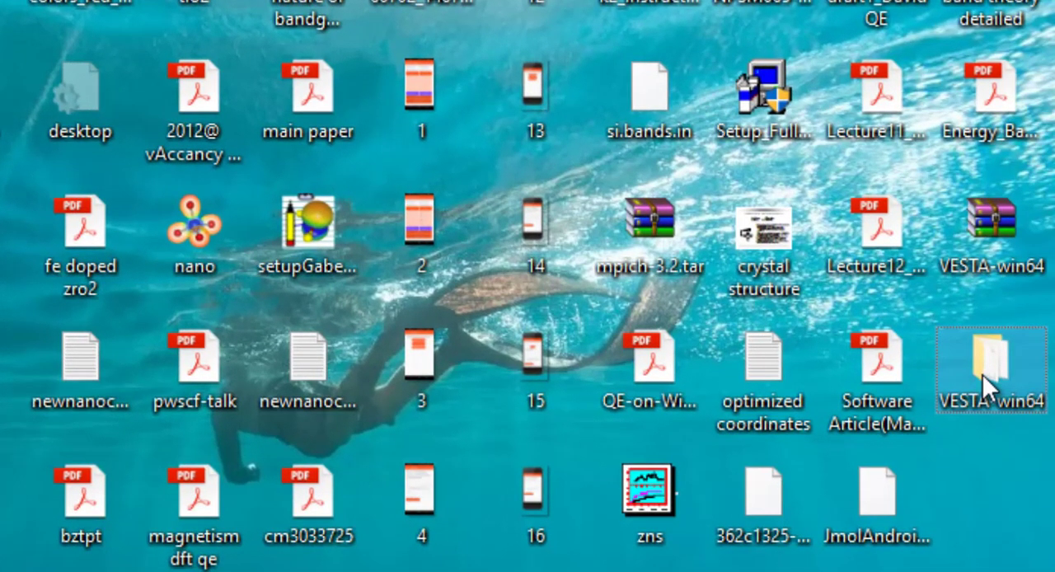
{"action": "double_click", "coordinate": [983, 374]}
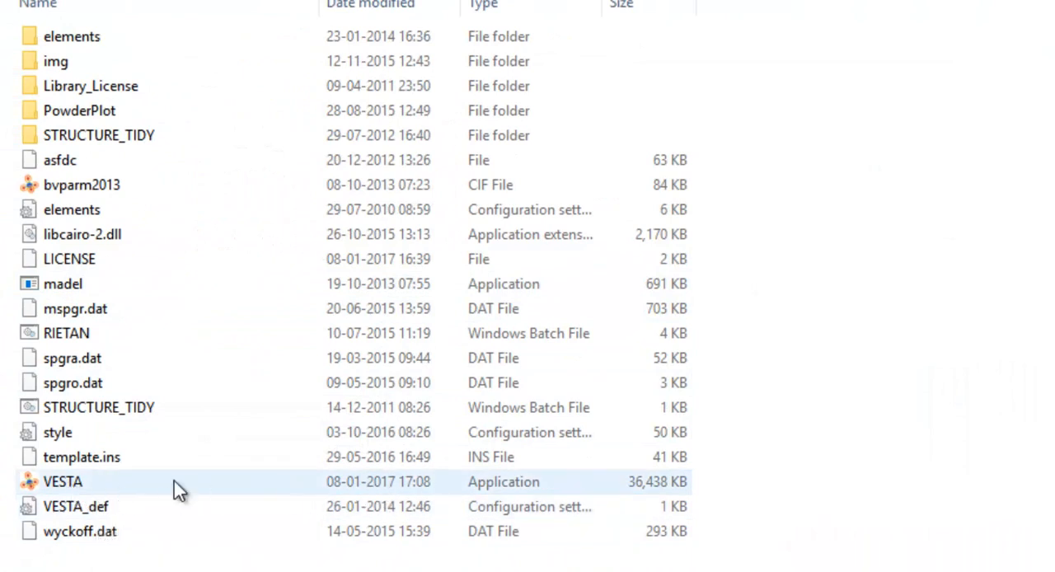
Step: Launch VESTA.exe from the extracted folder and maximise its window
{"action": "double_click", "coordinate": [76, 487]}
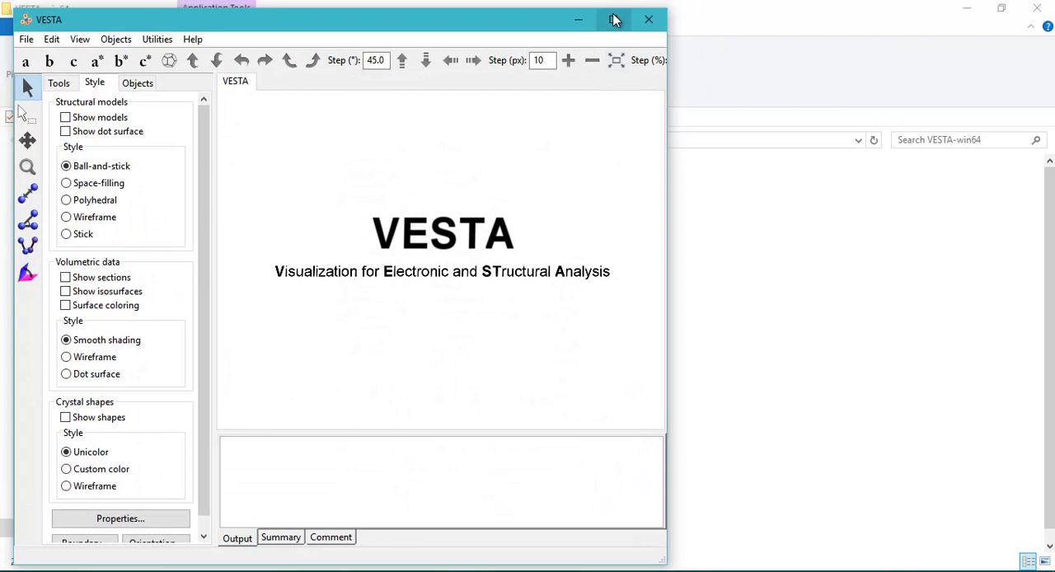
{"action": "left_click", "coordinate": [612, 19]}
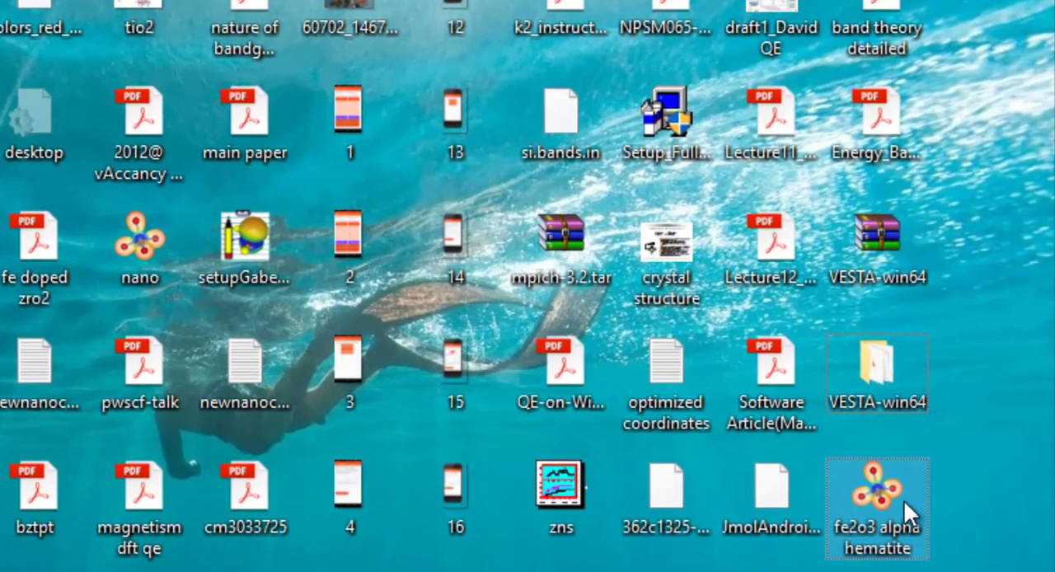
Step: Load 'fe2o3 alpha hematite.cif' from the Desktop into VESTA and rotate the model
{"action": "left_click", "coordinate": [897, 494]}
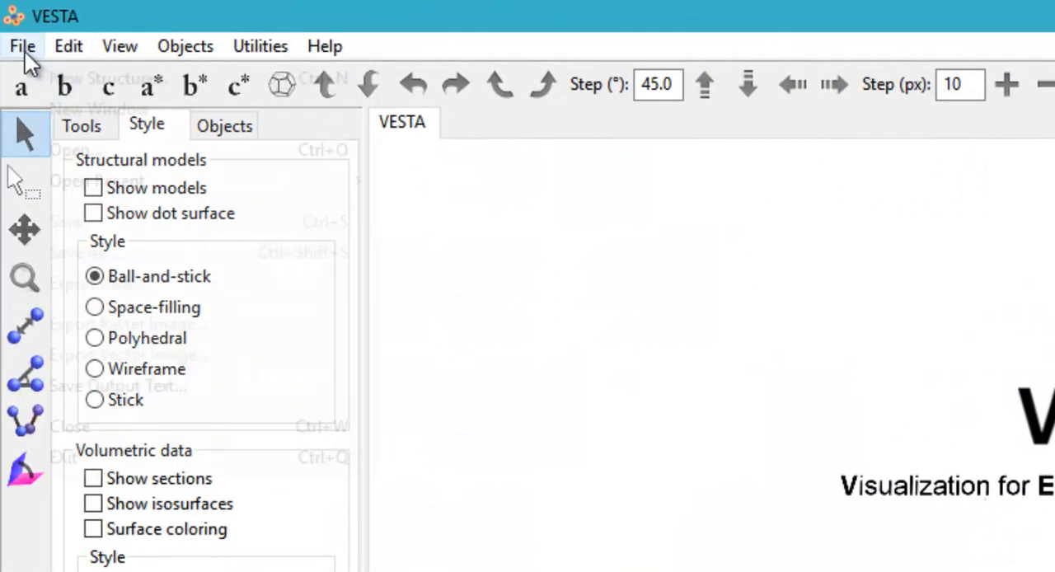
{"action": "left_click", "coordinate": [22, 46]}
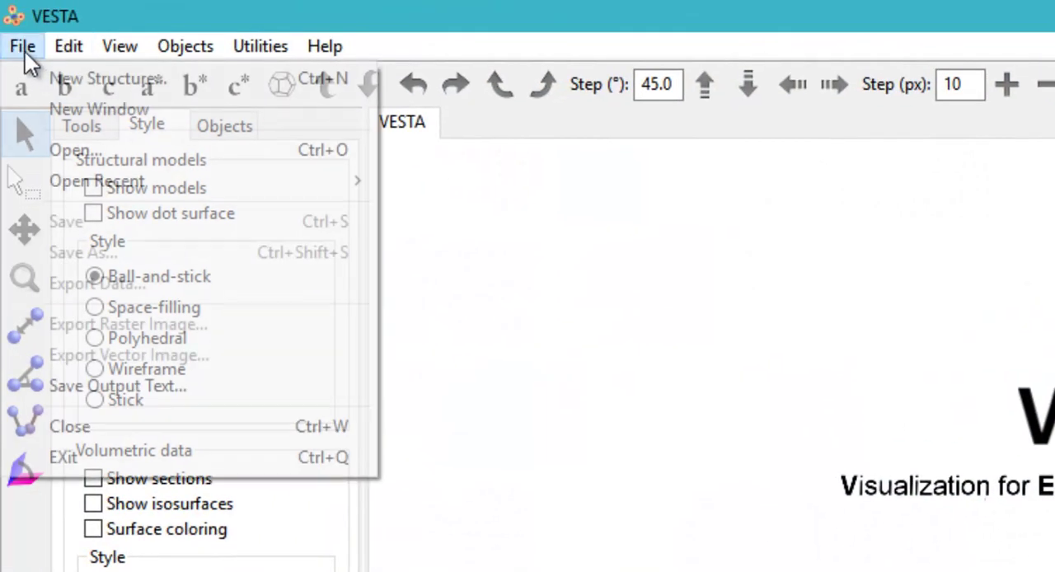
{"action": "left_click", "coordinate": [76, 149]}
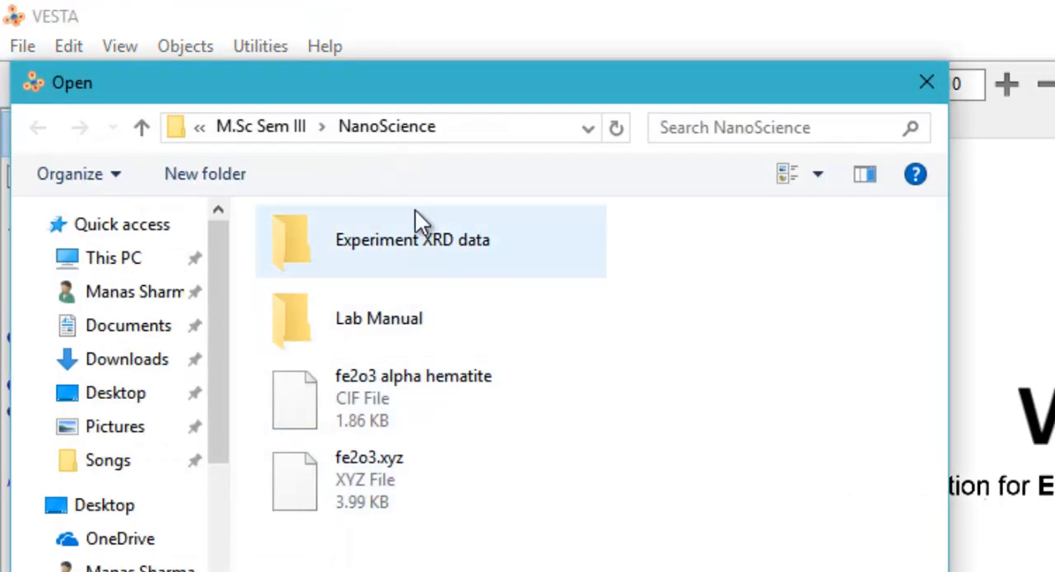
{"action": "left_click", "coordinate": [115, 393]}
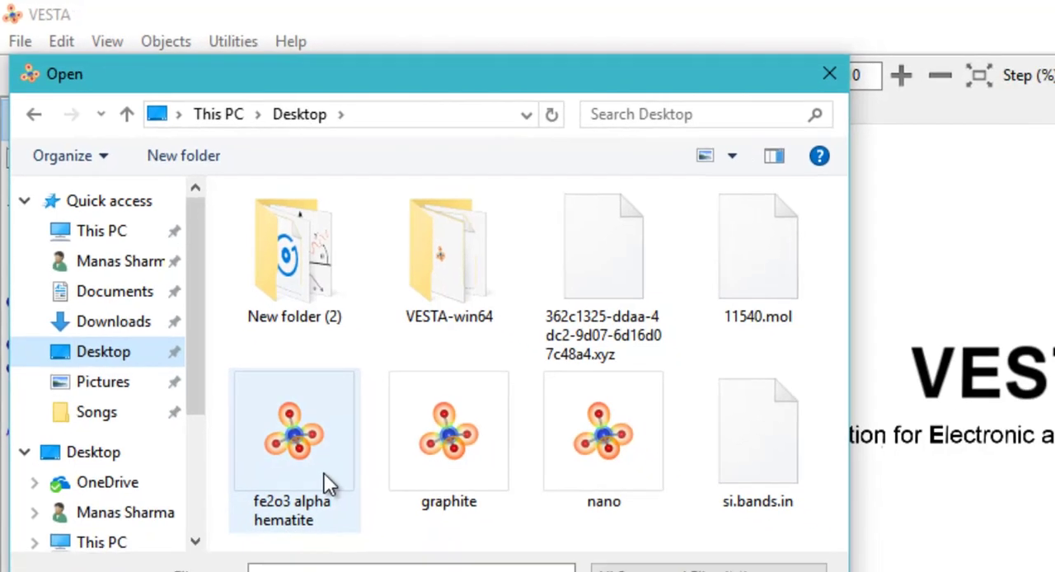
{"action": "double_click", "coordinate": [328, 482]}
{"action": "mouse_move", "coordinate": [454, 226]}
{"action": "left_mouse_down"}
{"action": "mouse_move", "coordinate": [530, 356]}
{"action": "mouse_move", "coordinate": [746, 336]}
{"action": "mouse_move", "coordinate": [545, 454]}
{"action": "left_mouse_up"}
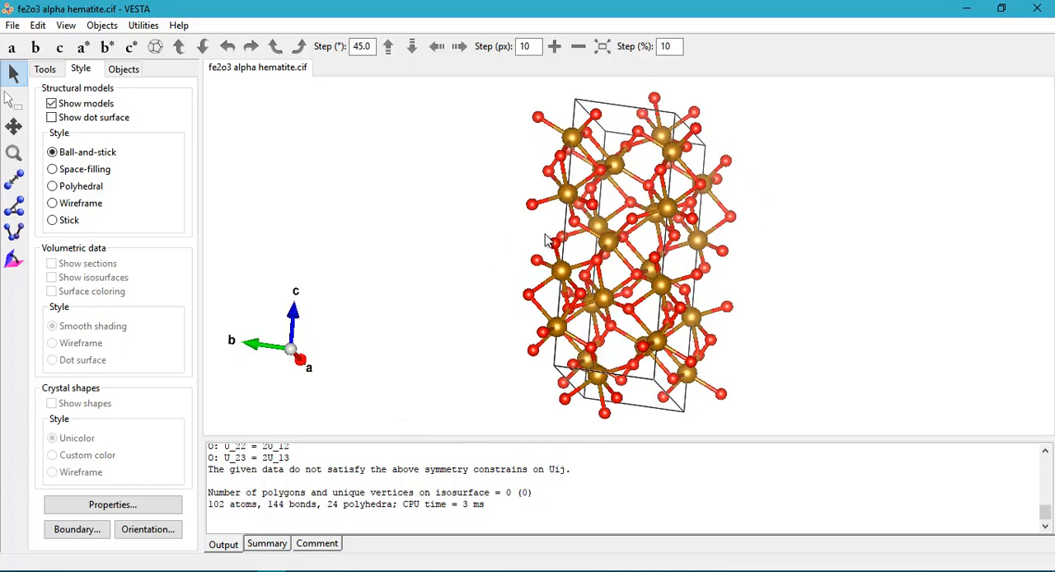
{"action": "mouse_move", "coordinate": [536, 213]}
{"action": "left_mouse_down"}
{"action": "mouse_move", "coordinate": [753, 235]}
{"action": "mouse_move", "coordinate": [808, 313]}
{"action": "mouse_move", "coordinate": [790, 353]}
{"action": "mouse_move", "coordinate": [821, 290]}
{"action": "mouse_move", "coordinate": [736, 301]}
{"action": "mouse_move", "coordinate": [577, 404]}
{"action": "mouse_move", "coordinate": [721, 367]}
{"action": "mouse_move", "coordinate": [545, 235]}
{"action": "mouse_move", "coordinate": [627, 206]}
{"action": "mouse_move", "coordinate": [803, 254]}
{"action": "mouse_move", "coordinate": [890, 253]}
{"action": "mouse_move", "coordinate": [840, 227]}
{"action": "mouse_move", "coordinate": [767, 224]}
{"action": "mouse_move", "coordinate": [627, 280]}
{"action": "mouse_move", "coordinate": [659, 247]}
{"action": "mouse_move", "coordinate": [713, 342]}
{"action": "mouse_move", "coordinate": [775, 244]}
{"action": "mouse_move", "coordinate": [828, 280]}
{"action": "mouse_move", "coordinate": [865, 350]}
{"action": "mouse_move", "coordinate": [845, 318]}
{"action": "mouse_move", "coordinate": [659, 169]}
{"action": "mouse_move", "coordinate": [592, 222]}
{"action": "mouse_move", "coordinate": [577, 177]}
{"action": "left_mouse_up"}
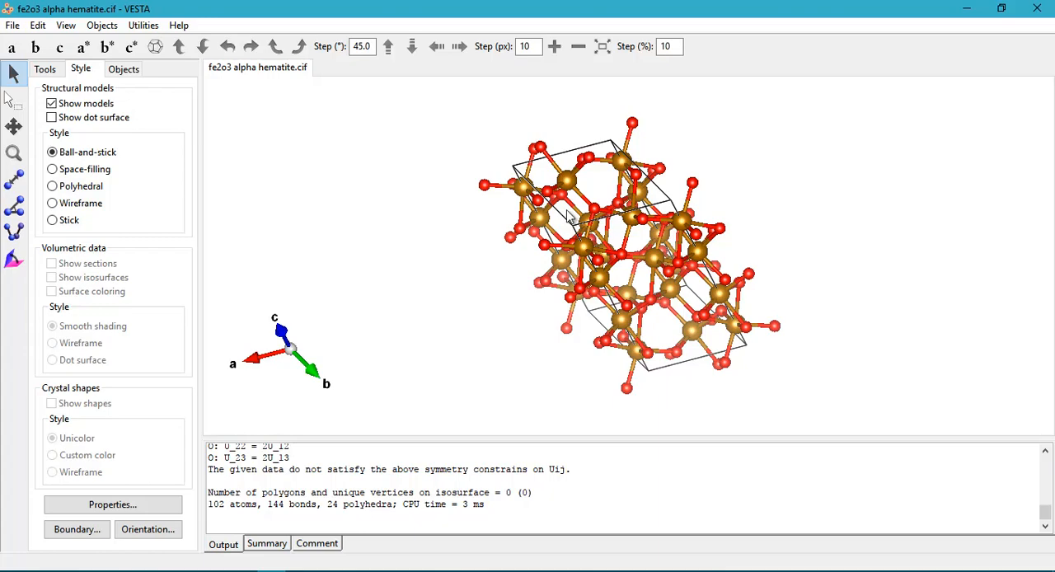
{"action": "left_click_drag", "start_coordinate": [610, 280], "coordinate": [548, 239]}
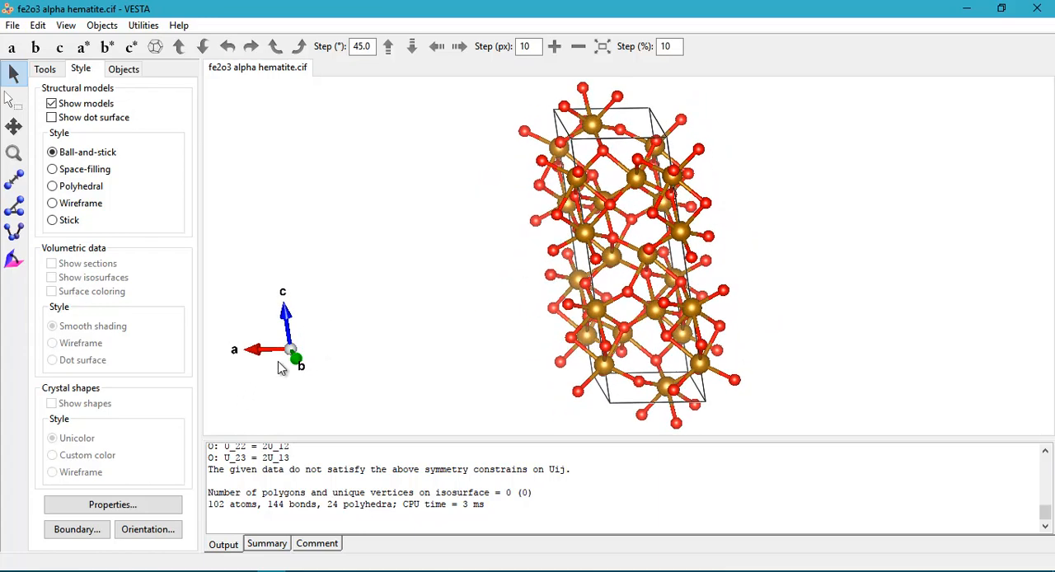
{"action": "mouse_move", "coordinate": [305, 363]}
{"action": "left_mouse_down"}
{"action": "mouse_move", "coordinate": [338, 365]}
{"action": "mouse_move", "coordinate": [442, 326]}
{"action": "mouse_move", "coordinate": [520, 325]}
{"action": "mouse_move", "coordinate": [542, 371]}
{"action": "mouse_move", "coordinate": [541, 381]}
{"action": "mouse_move", "coordinate": [417, 371]}
{"action": "left_mouse_up"}
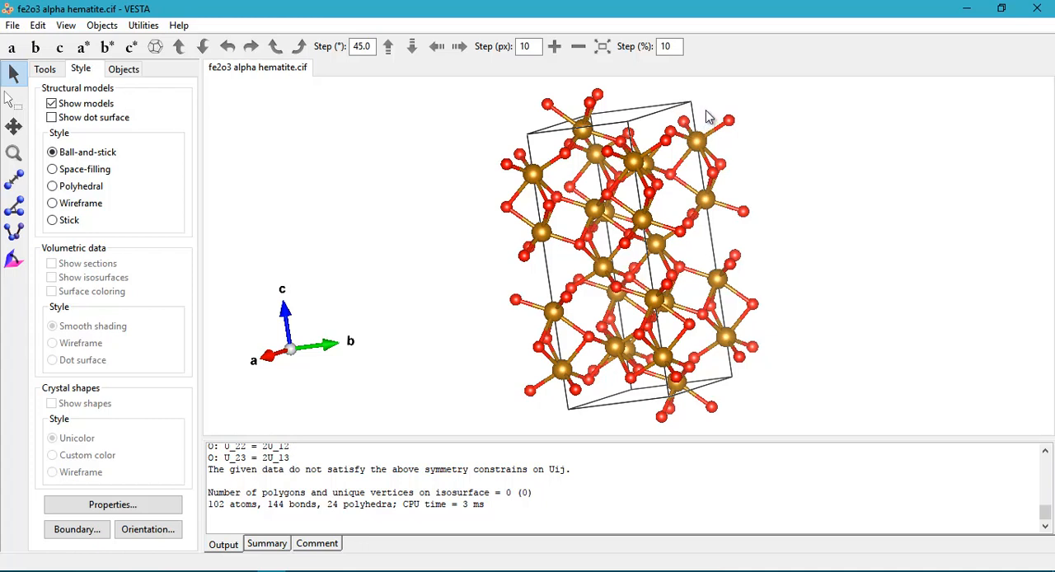
{"action": "left_click_drag", "start_coordinate": [726, 117], "coordinate": [734, 260]}
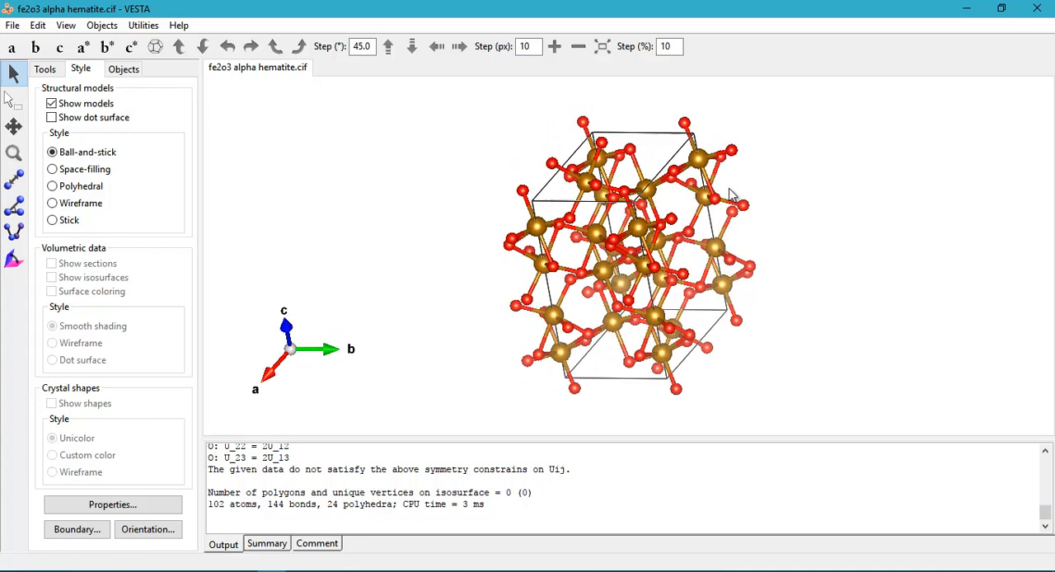
{"action": "scroll", "coordinate": [692, 285], "scroll_direction": "up", "scroll_amount": 1}
{"action": "scroll", "coordinate": [664, 297], "scroll_direction": "up", "scroll_amount": 2}
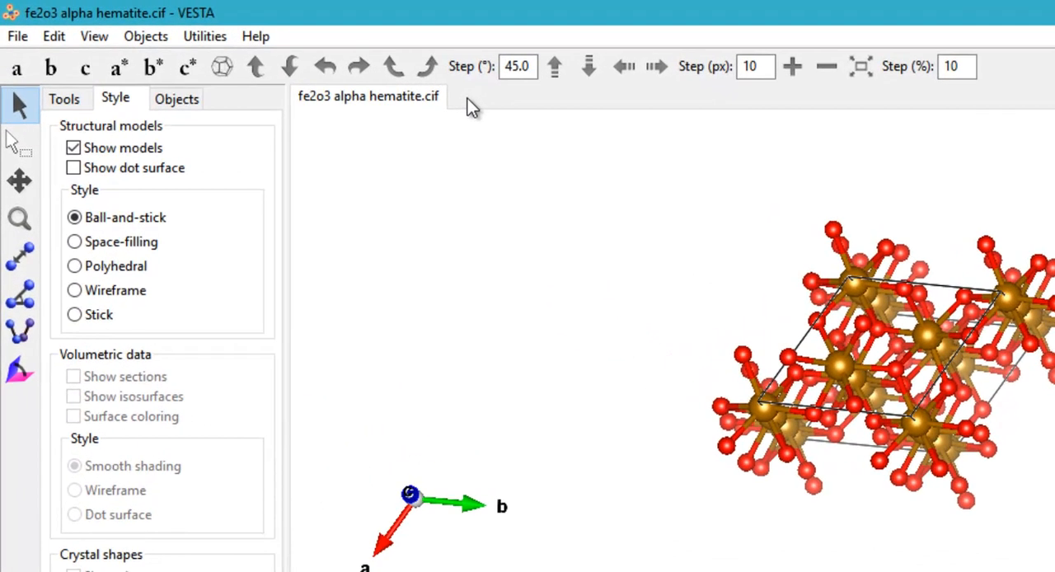
{"action": "left_click", "coordinate": [17, 36]}
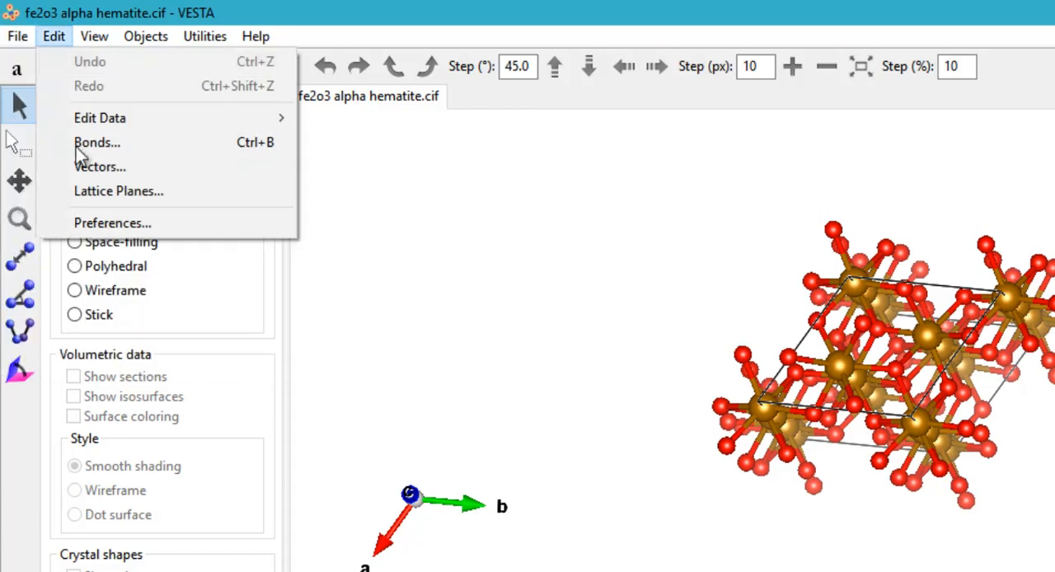
{"action": "left_click", "coordinate": [60, 118]}
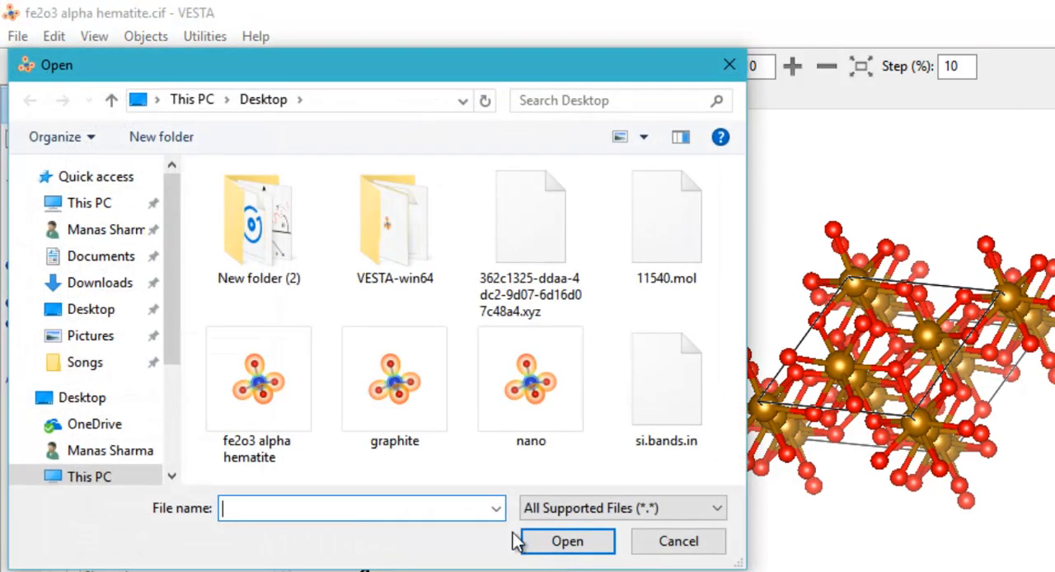
{"action": "left_click", "coordinate": [618, 508]}
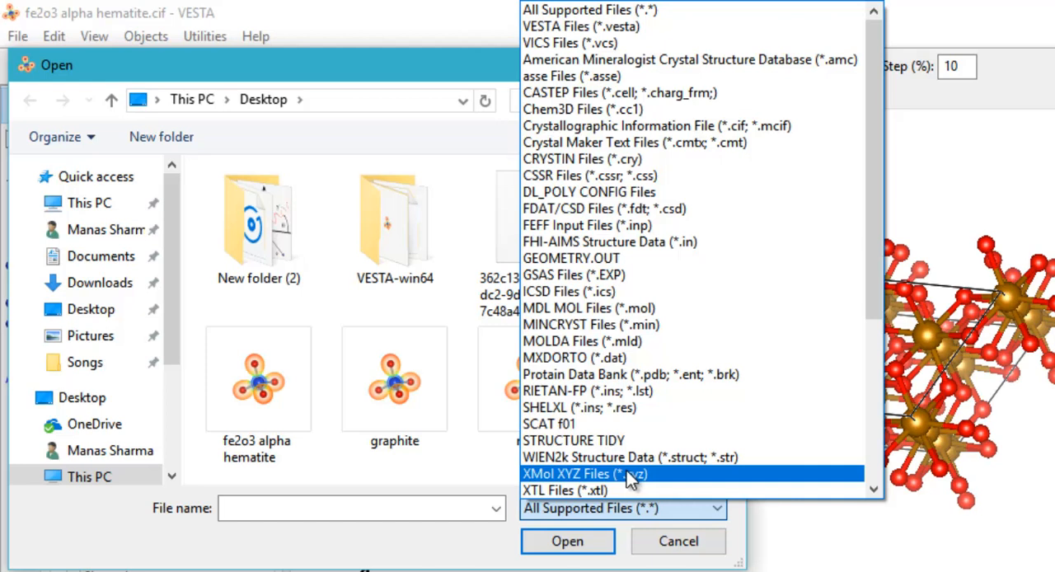
{"action": "left_click", "coordinate": [624, 508]}
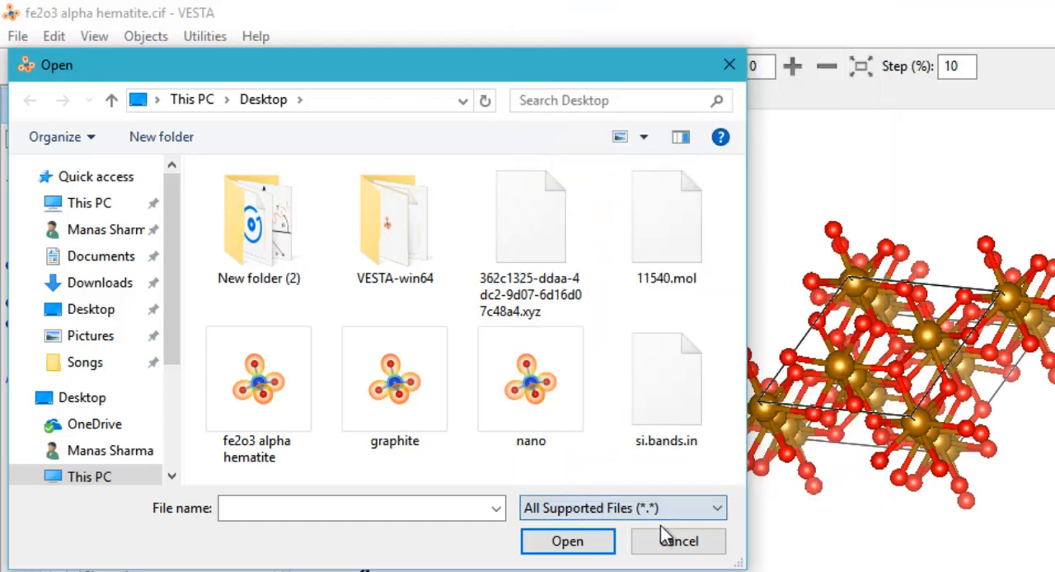
{"action": "left_click", "coordinate": [664, 541]}
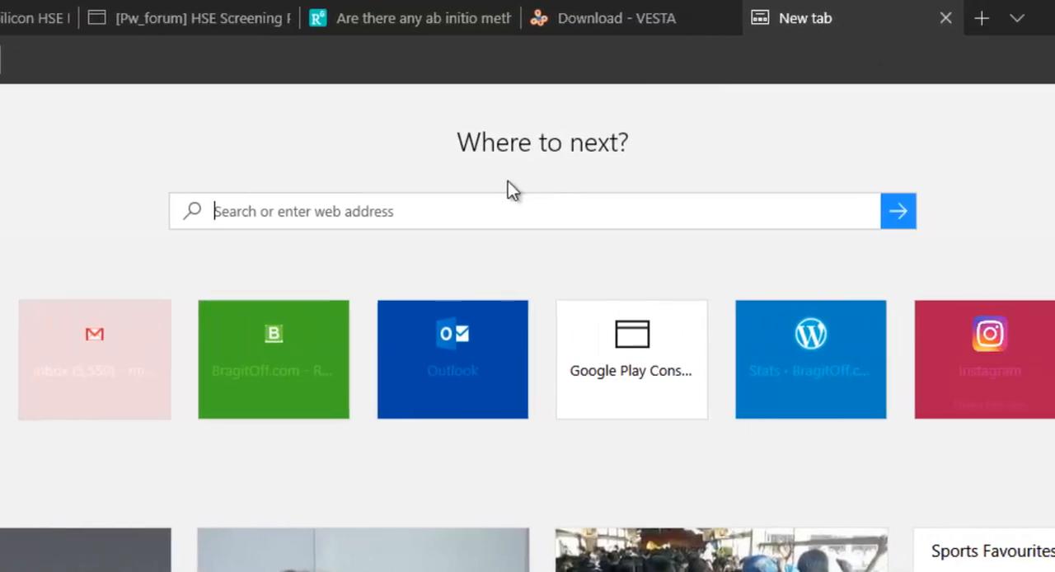
{"action": "type", "text": "Silicon Cif"}
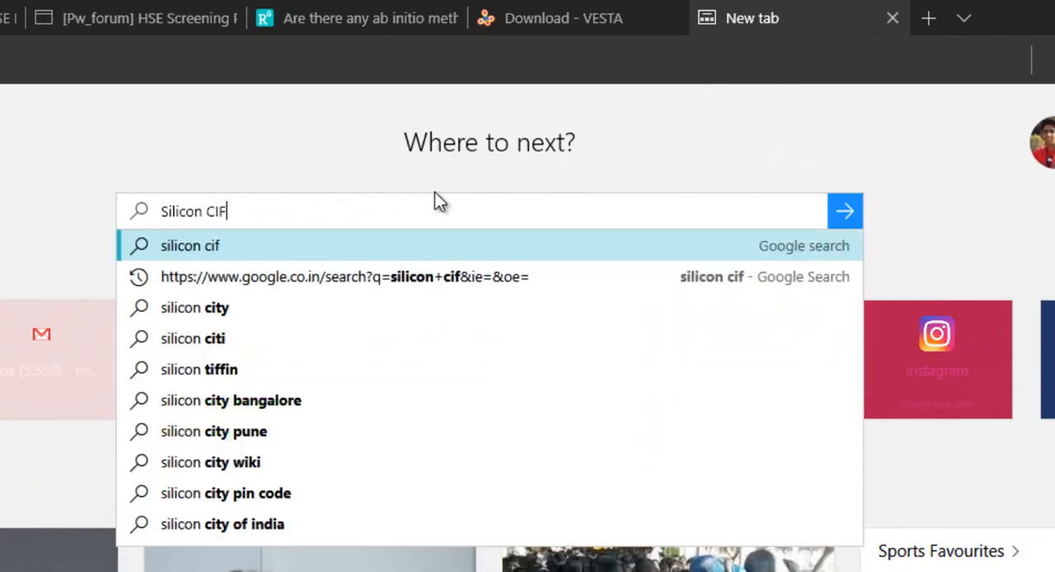
Step: Run a web search for 'Silicon CIF' in Edge
{"action": "key", "text": "Return"}
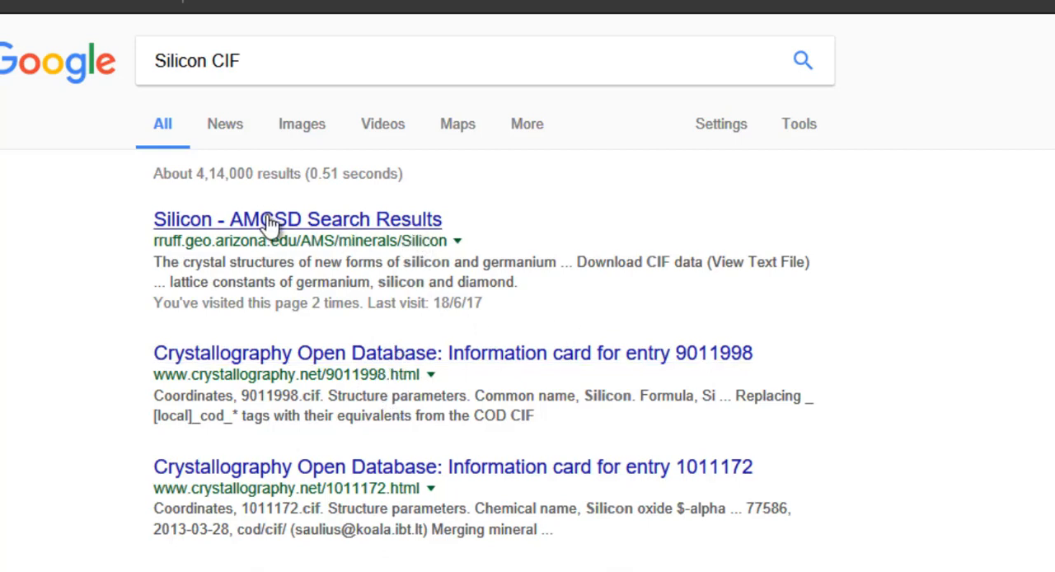
Step: Open the 'Silicon - AMCSD Search Results' link in a new tab
{"action": "right_click", "coordinate": [288, 235]}
{"action": "left_click", "coordinate": [346, 246]}
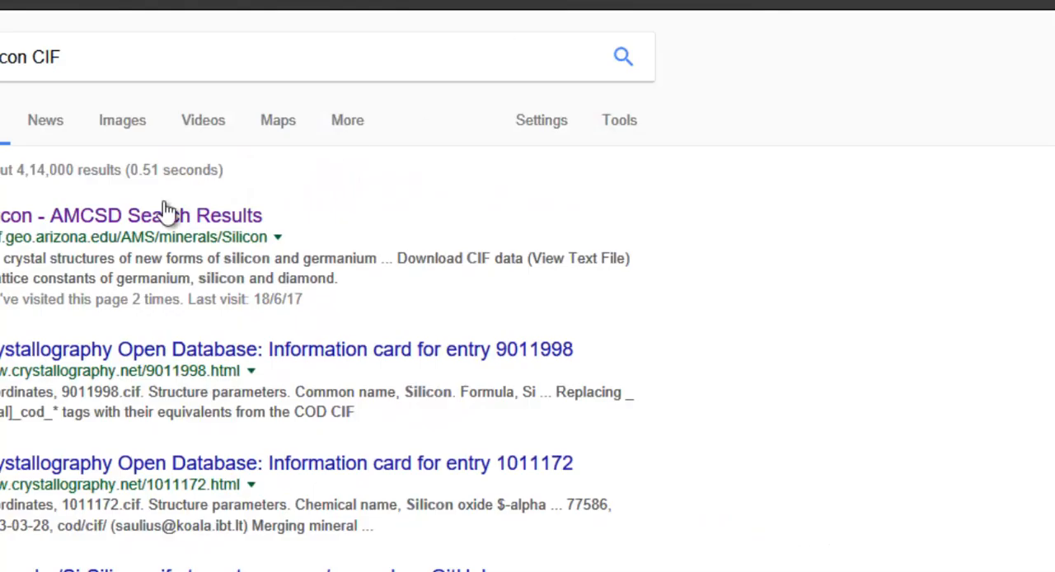
{"action": "scroll", "coordinate": [189, 401], "scroll_direction": "down", "scroll_amount": 2}
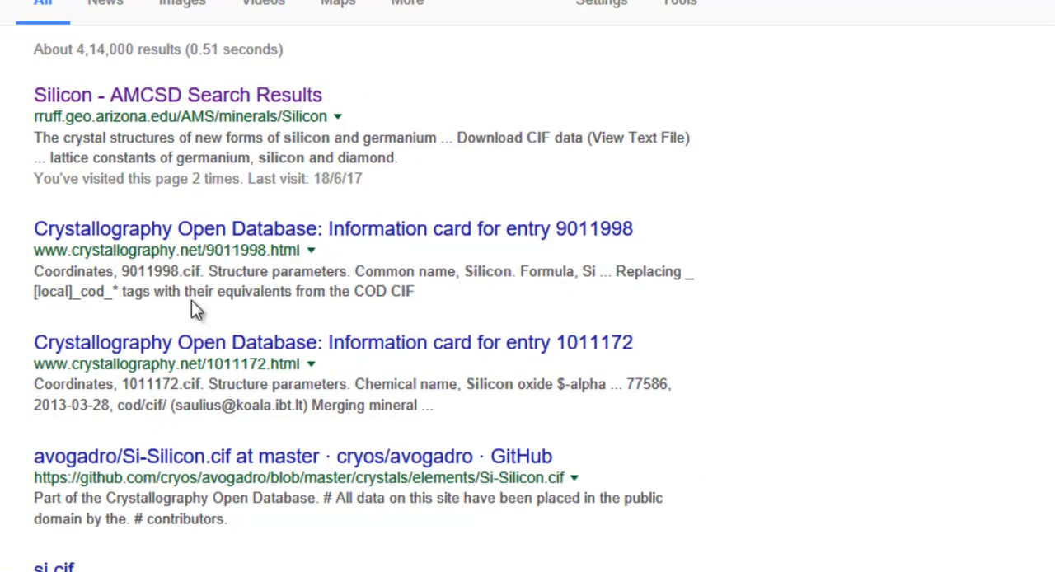
{"action": "scroll", "coordinate": [229, 346], "scroll_direction": "down", "scroll_amount": 1}
{"action": "scroll", "coordinate": [229, 346], "scroll_direction": "down", "scroll_amount": 1}
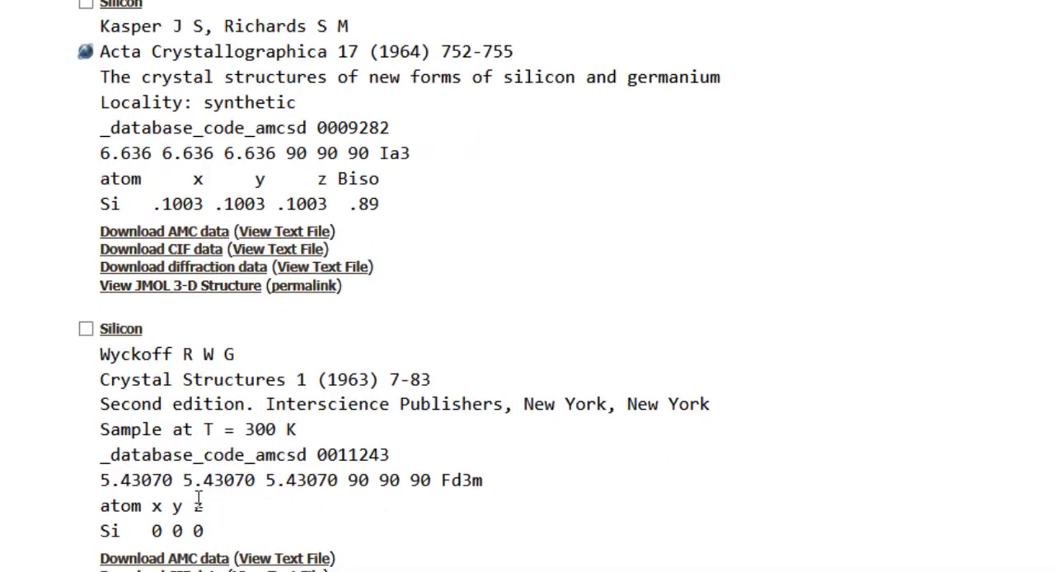
Step: Highlight the 5.43070 Fd3m lattice lines to identify the 300 K silicon record 0011243
{"action": "left_click_drag", "start_coordinate": [99, 478], "coordinate": [322, 505]}
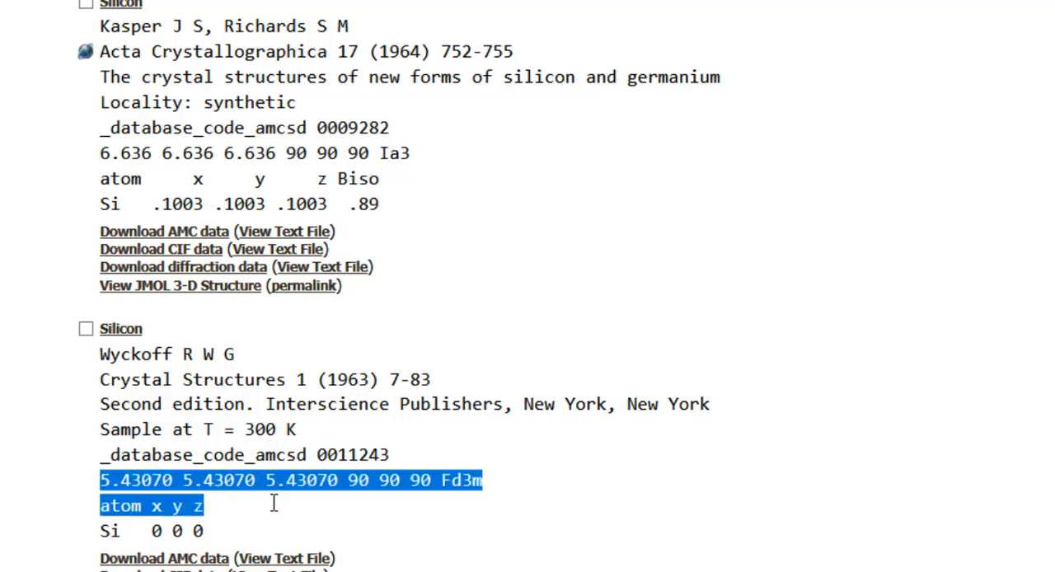
{"action": "left_click", "coordinate": [469, 495]}
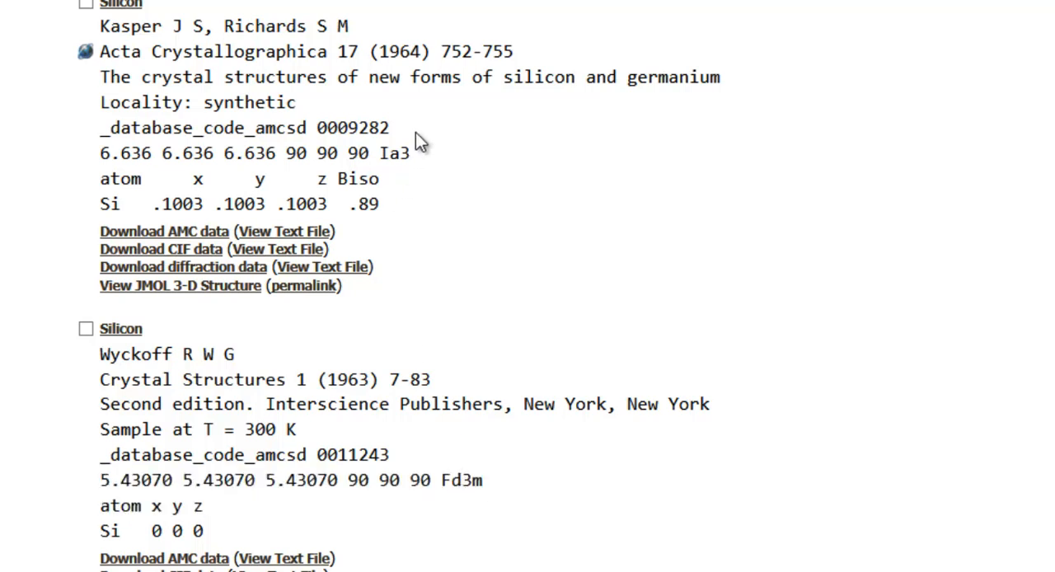
{"action": "left_click_drag", "start_coordinate": [381, 153], "coordinate": [410, 153]}
{"action": "left_click", "coordinate": [498, 334]}
{"action": "scroll", "coordinate": [500, 337], "scroll_direction": "down", "scroll_amount": 3}
{"action": "scroll", "coordinate": [526, 356], "scroll_direction": "down", "scroll_amount": 2}
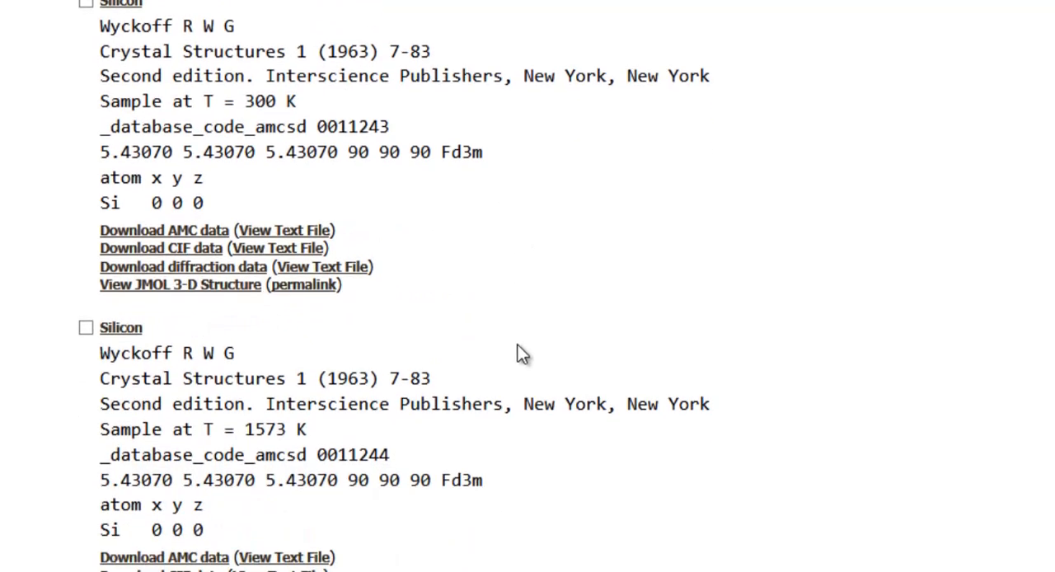
{"action": "scroll", "coordinate": [503, 313], "scroll_direction": "down", "scroll_amount": 3}
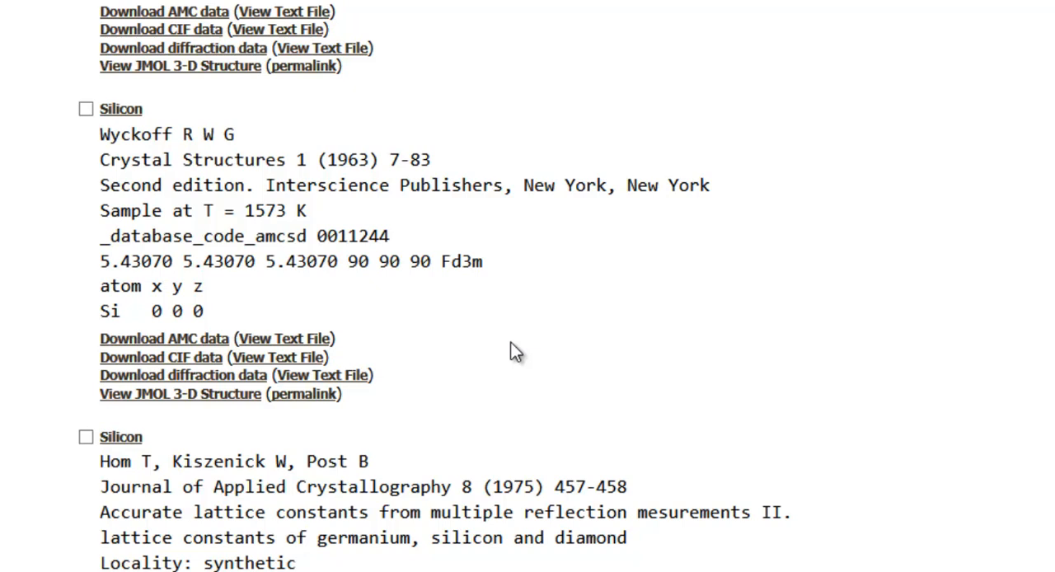
{"action": "scroll", "coordinate": [322, 429], "scroll_direction": "up", "scroll_amount": 4}
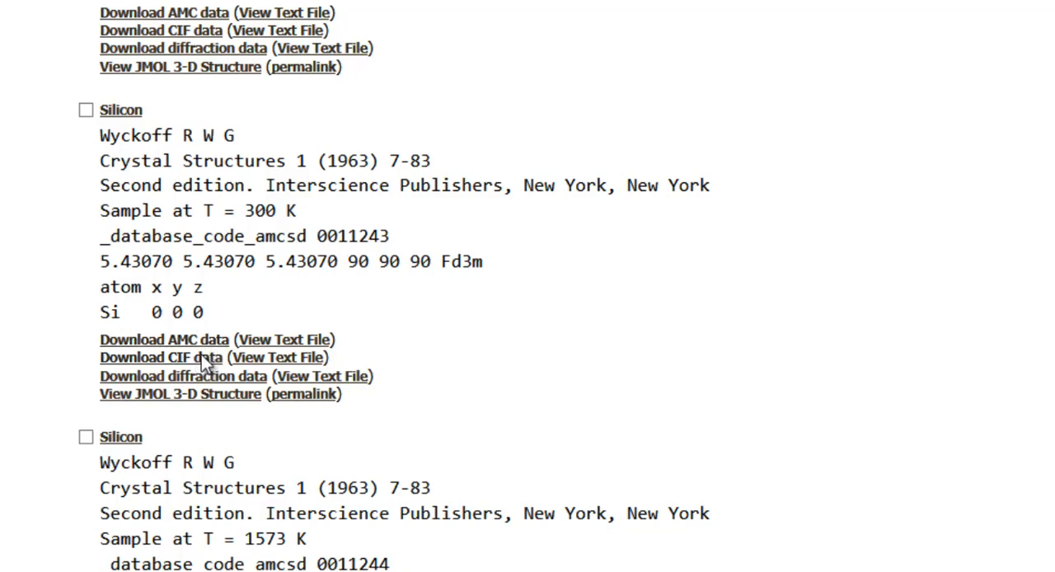
Step: Download the 300 K silicon CIF data and save it to the desktop as 'Silicon'
{"action": "left_click", "coordinate": [201, 357]}
{"action": "left_click", "coordinate": [709, 515]}
{"action": "type", "text": "S"}
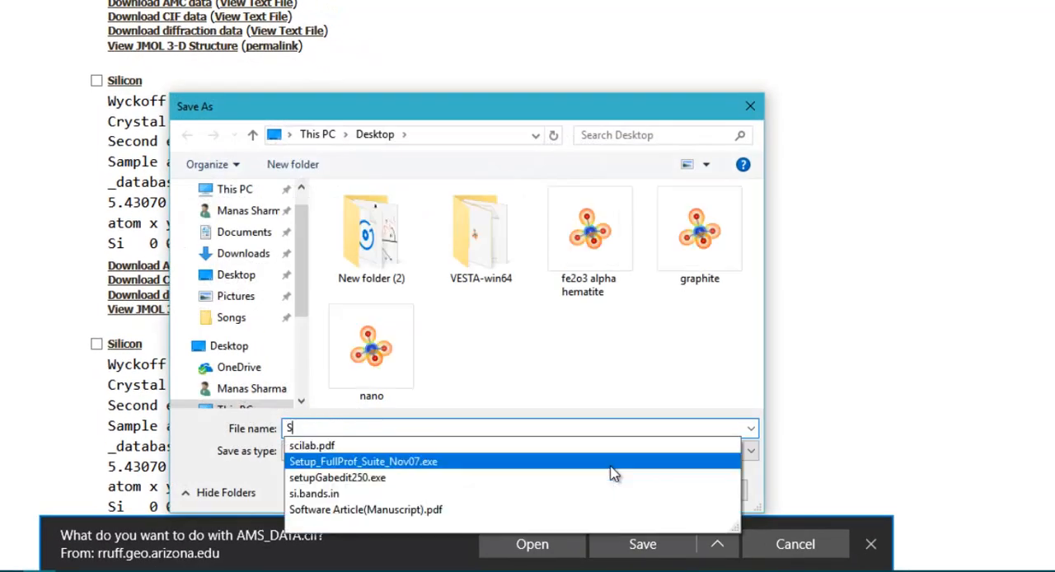
{"action": "type", "text": "ilicon"}
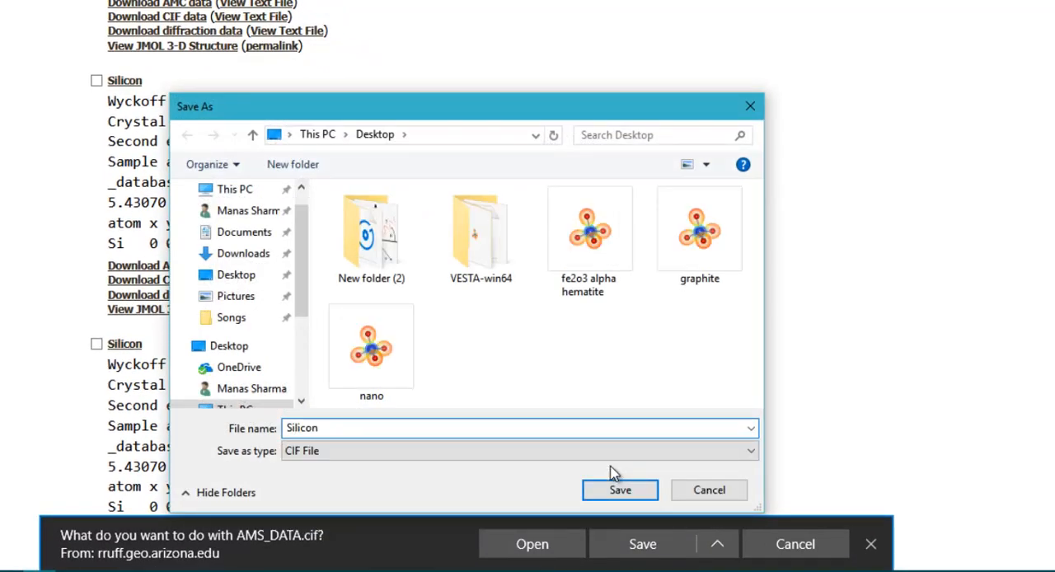
{"action": "key", "text": "Return"}
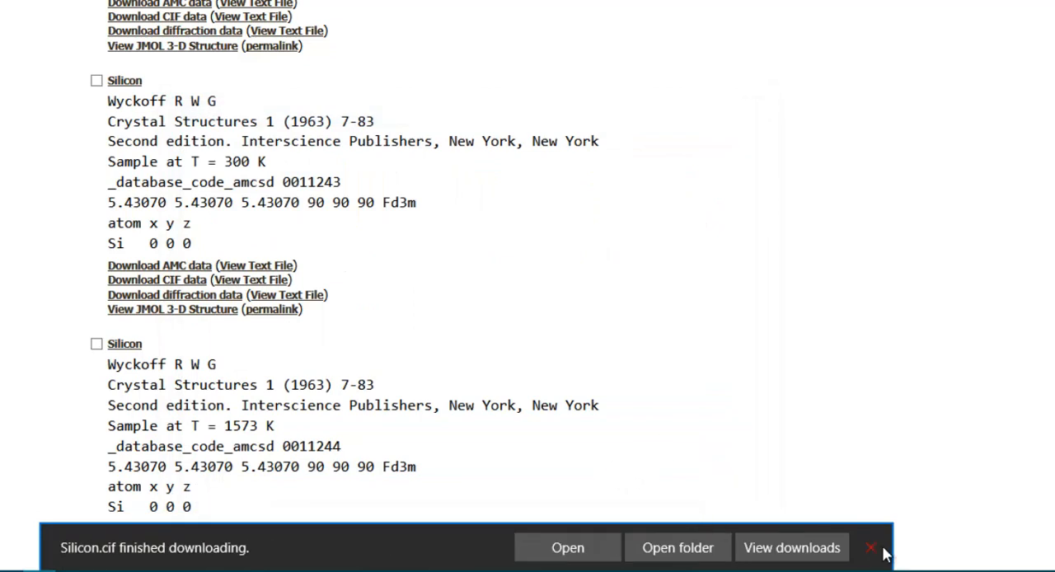
{"action": "left_click", "coordinate": [876, 548]}
Step: Switch back to VESTA and load Silicon.cif as a new tab beside hematite
{"action": "key", "text": "alt+Tab"}
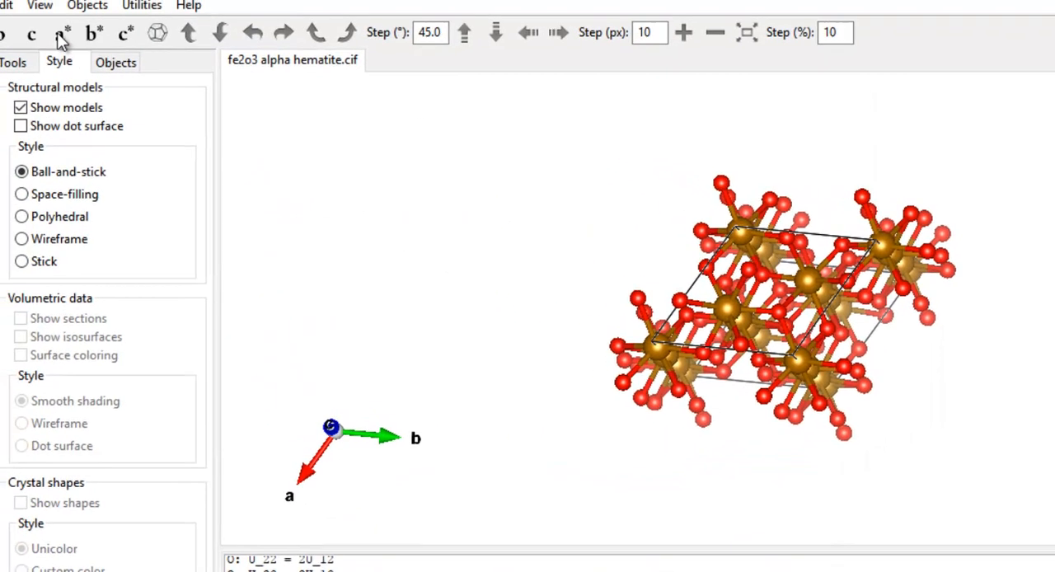
{"action": "left_click", "coordinate": [12, 11]}
{"action": "left_click", "coordinate": [24, 107]}
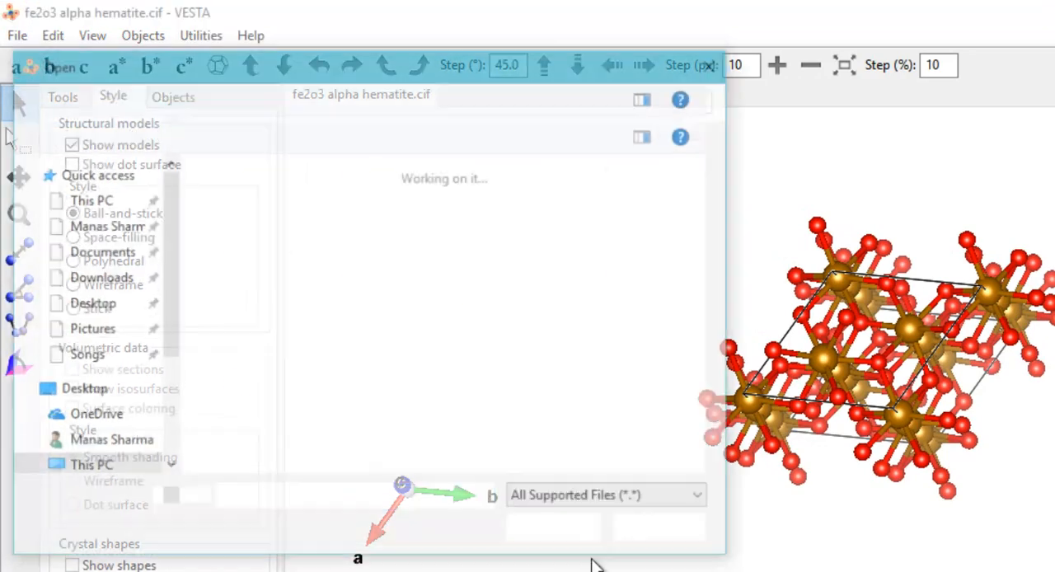
{"action": "left_click", "coordinate": [363, 411]}
{"action": "scroll", "coordinate": [362, 411], "scroll_direction": "down", "scroll_amount": 2}
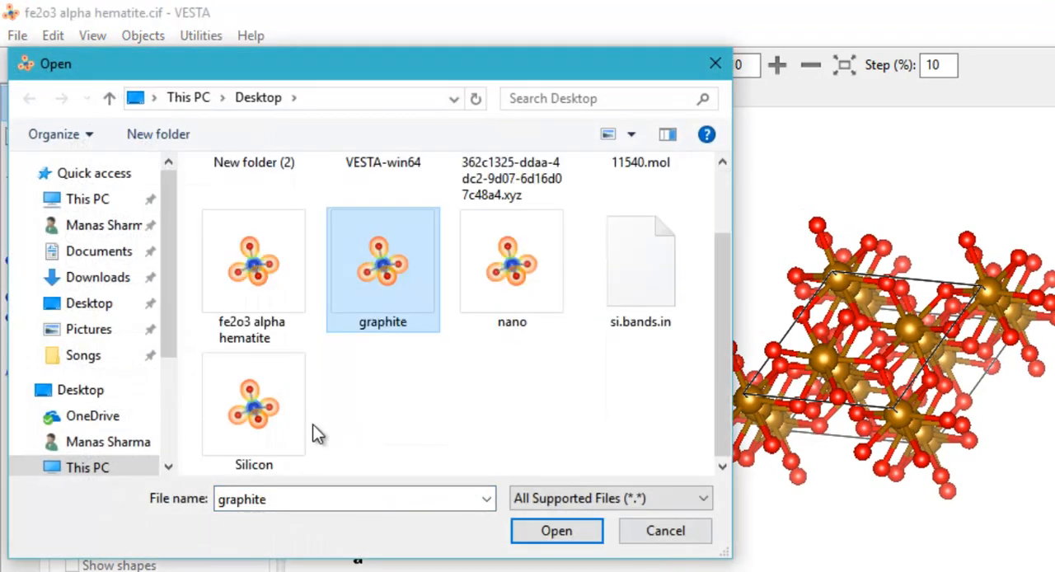
{"action": "double_click", "coordinate": [254, 412]}
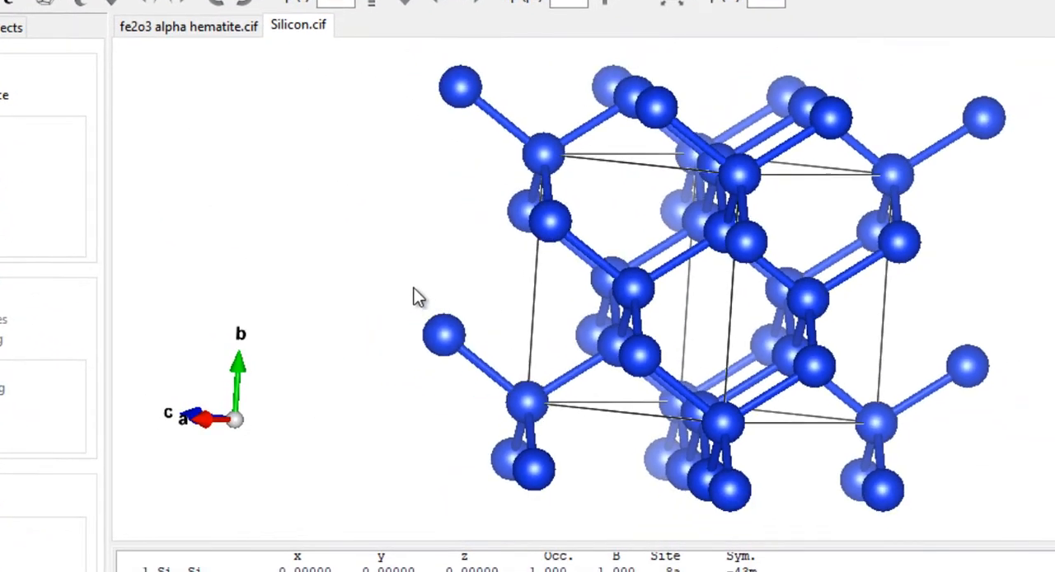
{"action": "mouse_move", "coordinate": [416, 296]}
{"action": "left_mouse_down"}
{"action": "mouse_move", "coordinate": [460, 299]}
{"action": "mouse_move", "coordinate": [560, 404]}
{"action": "mouse_move", "coordinate": [557, 470]}
{"action": "mouse_move", "coordinate": [445, 336]}
{"action": "mouse_move", "coordinate": [610, 247]}
{"action": "mouse_move", "coordinate": [792, 379]}
{"action": "mouse_move", "coordinate": [717, 445]}
{"action": "mouse_move", "coordinate": [732, 395]}
{"action": "mouse_move", "coordinate": [866, 346]}
{"action": "mouse_move", "coordinate": [742, 288]}
{"action": "mouse_move", "coordinate": [824, 412]}
{"action": "mouse_move", "coordinate": [804, 386]}
{"action": "mouse_move", "coordinate": [1001, 432]}
{"action": "mouse_move", "coordinate": [1026, 400]}
{"action": "left_mouse_up"}
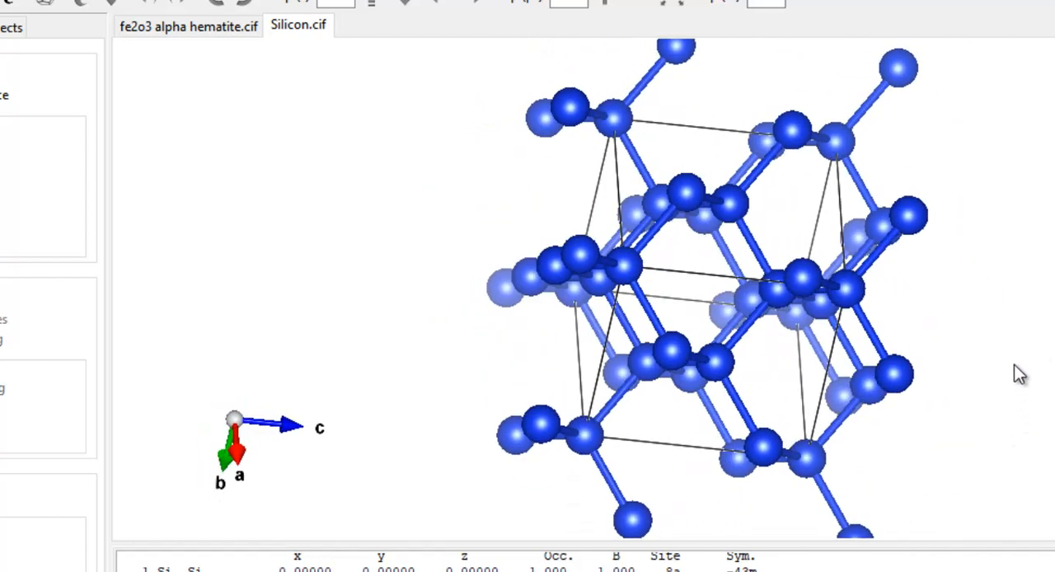